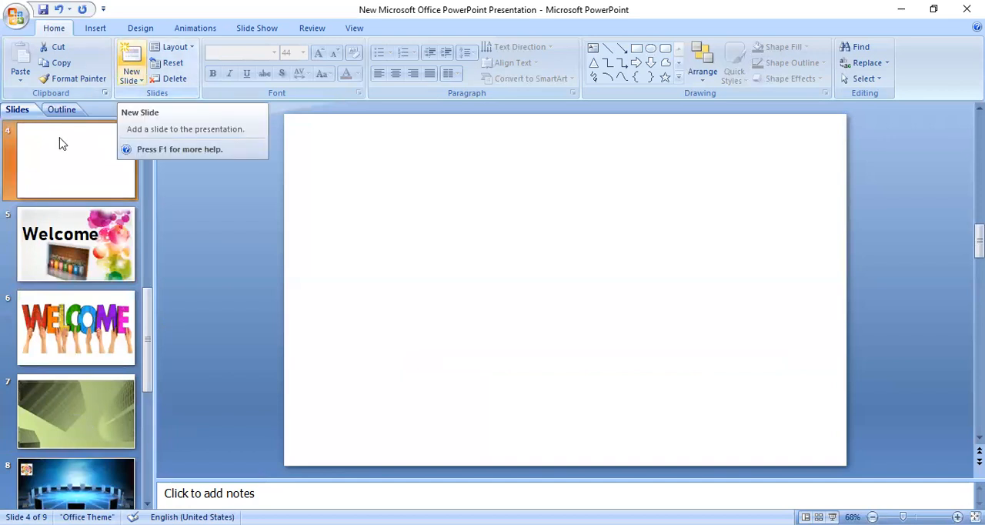
Step: Apply the blue gradient background style that lightens towards the upper edge to the presentation
left_click(473, 262)
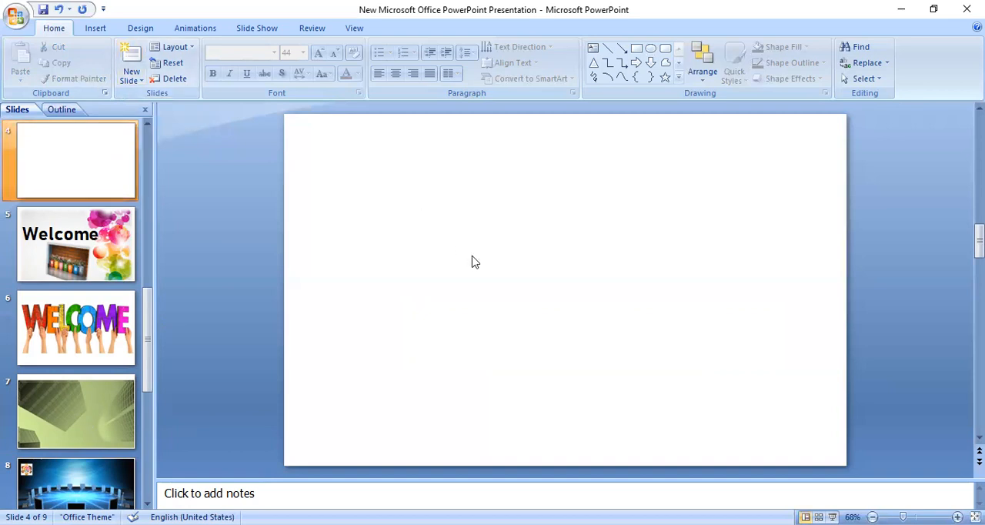
left_click(141, 29)
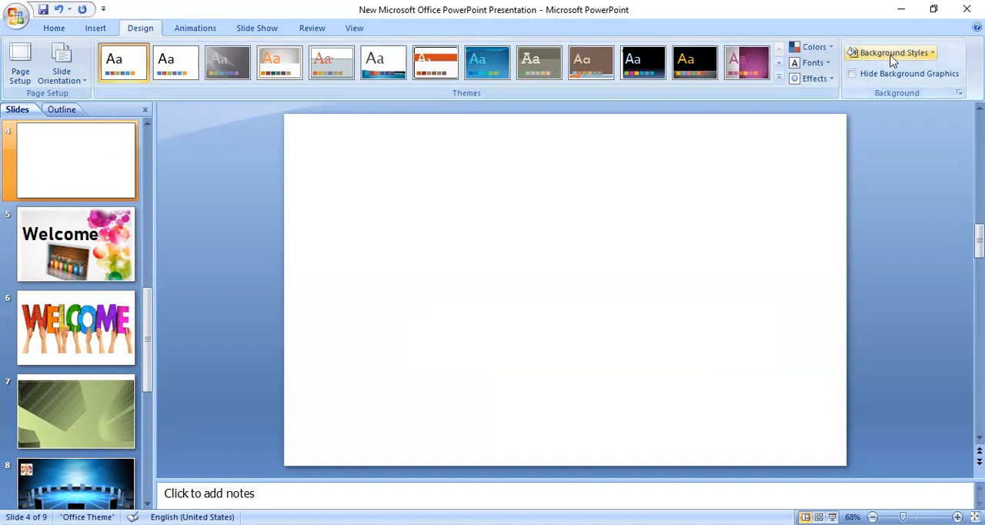
left_click(934, 56)
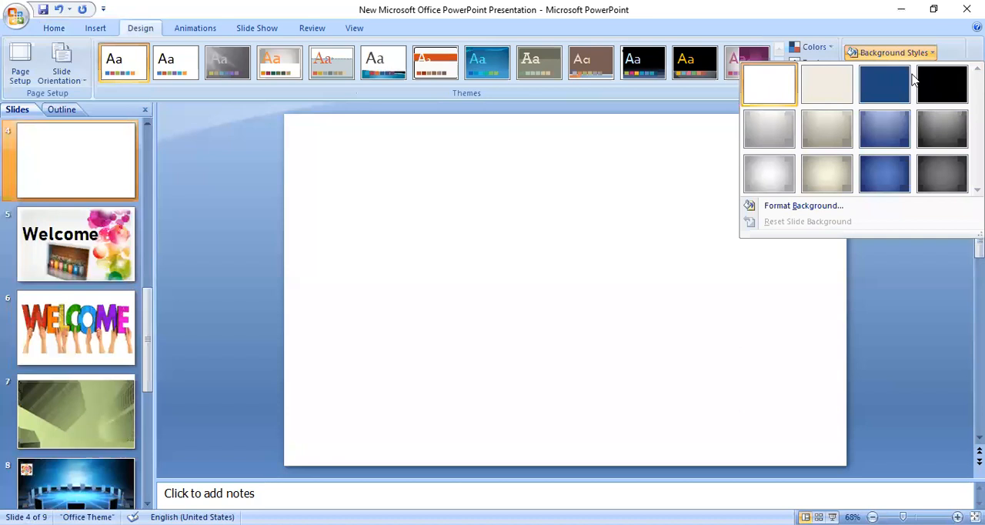
left_click(884, 125)
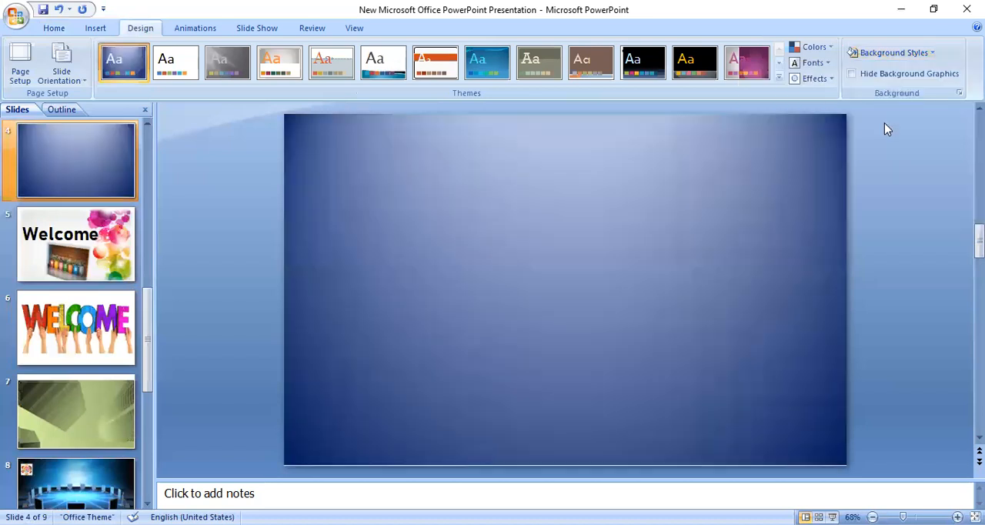
Step: Format the background's gradient fill, giving Stop 1 a transparency of 12% and then a red colour
left_click(932, 54)
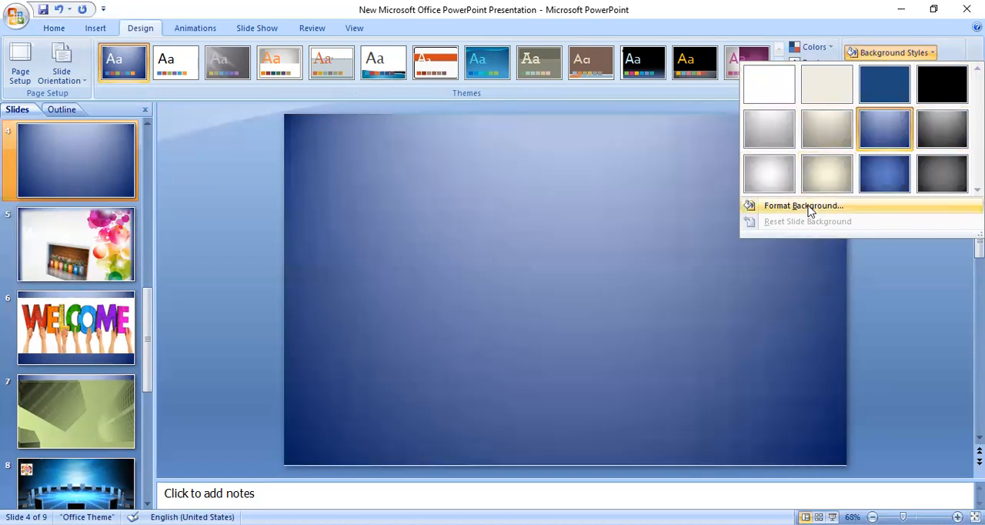
left_click(808, 206)
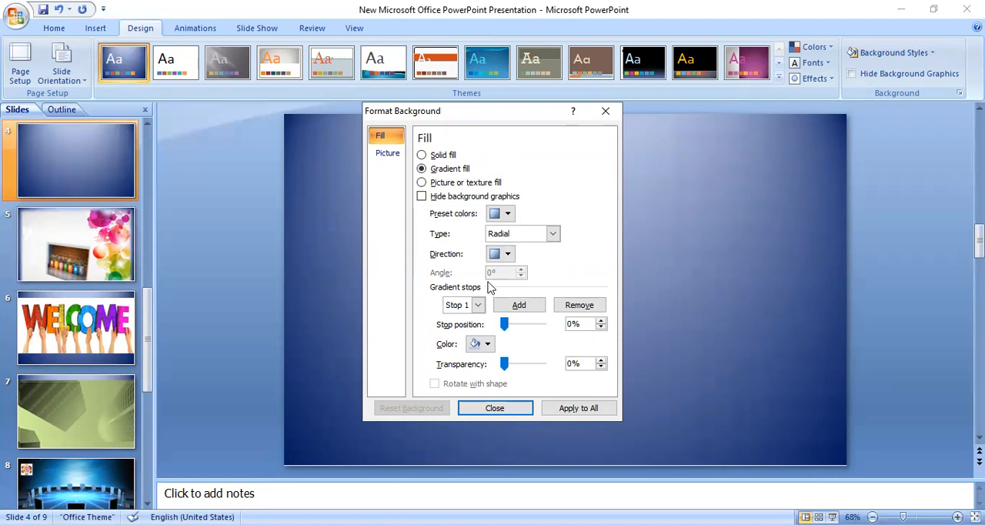
left_click(521, 366)
left_click(521, 366)
left_click(521, 366)
left_click(521, 366)
left_click(520, 366)
left_click(520, 366)
left_click(520, 366)
left_click(521, 366)
left_click(520, 366)
left_click(521, 367)
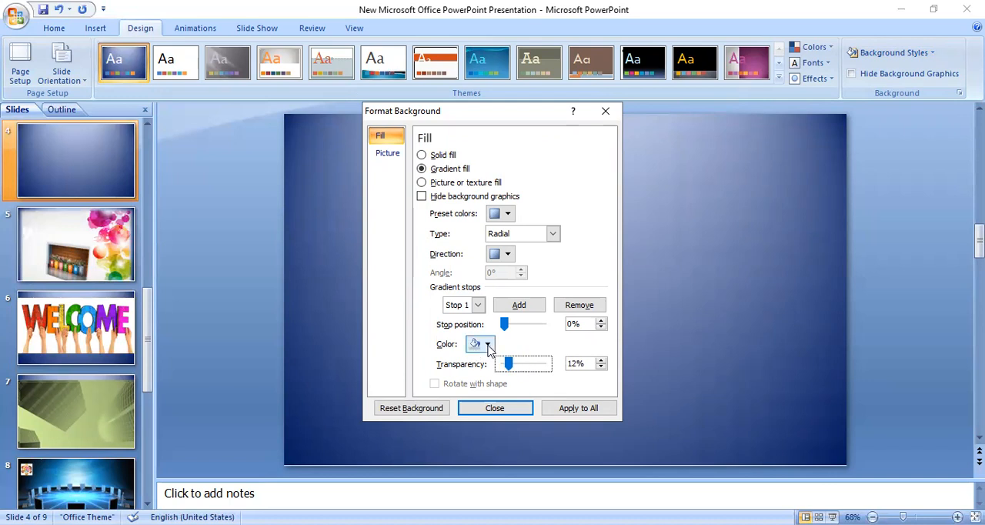
left_click(487, 344)
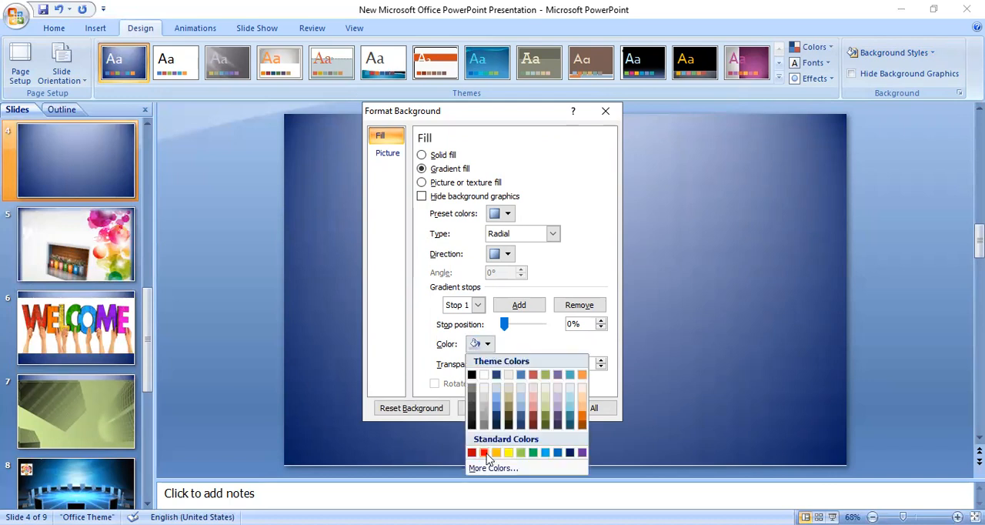
left_click(485, 453)
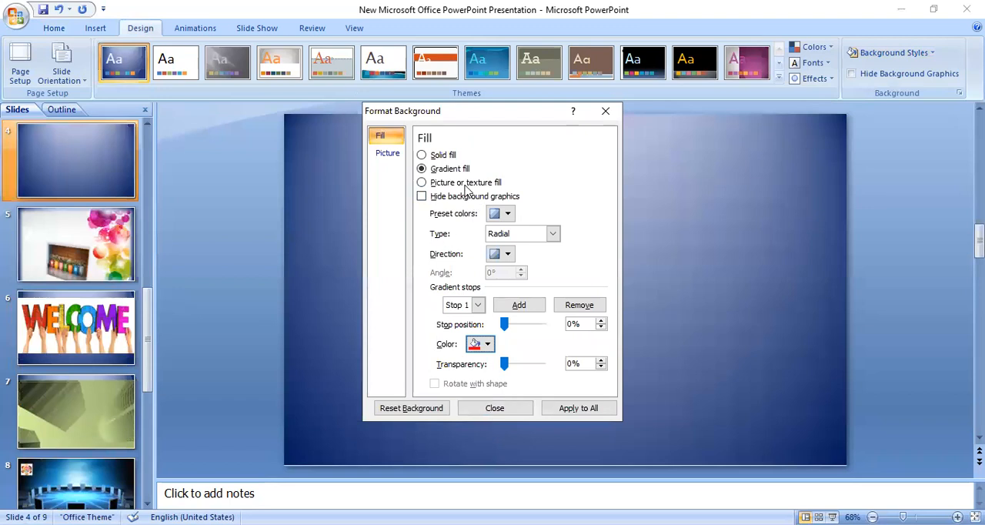
Step: Try a solid fill, then switch slide 4's background to a texture fill and try the grey granite and off-white speckled textures
left_click(442, 156)
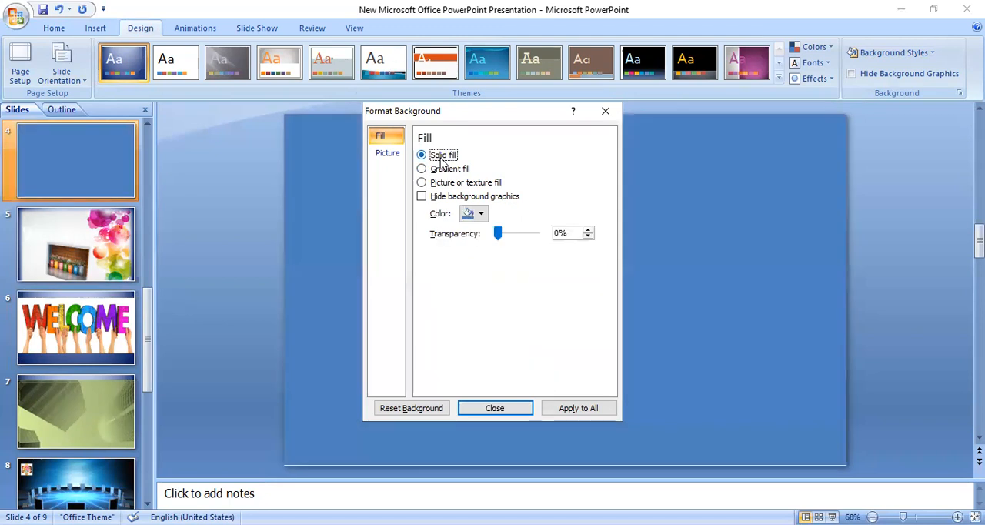
left_click(441, 187)
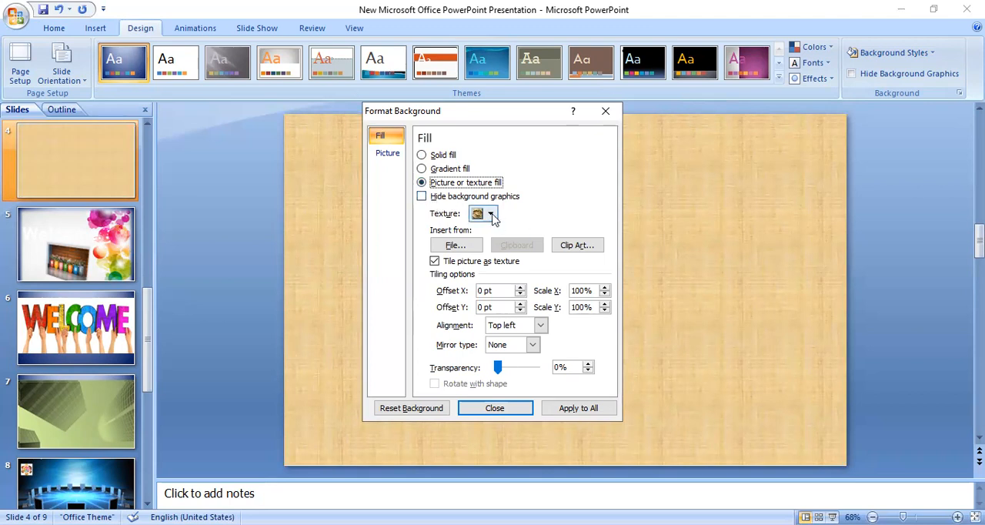
left_click(491, 215)
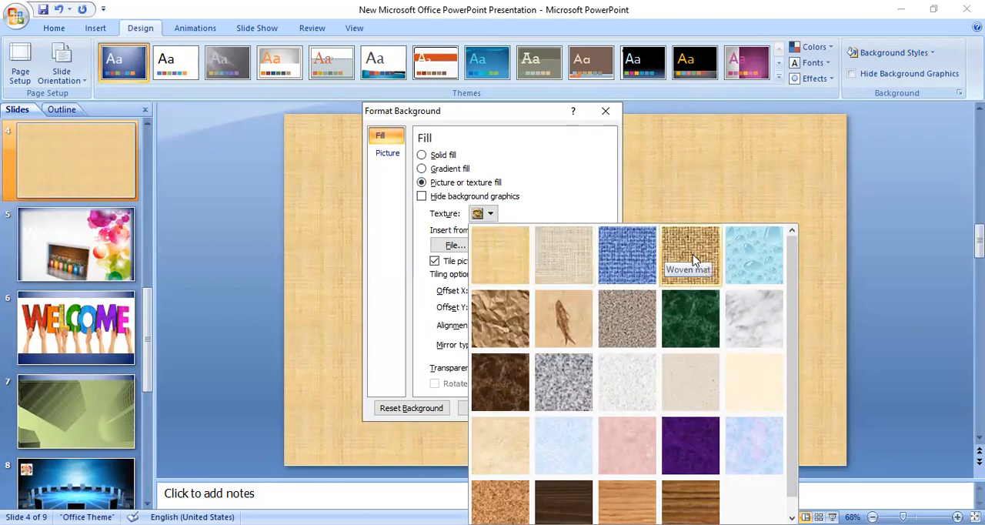
scroll(793, 261, "down", 1)
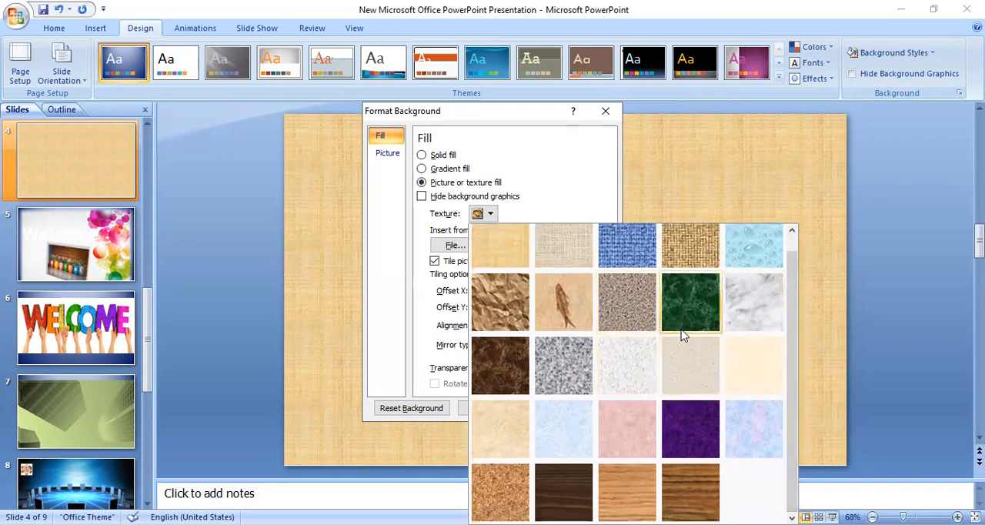
left_click(554, 348)
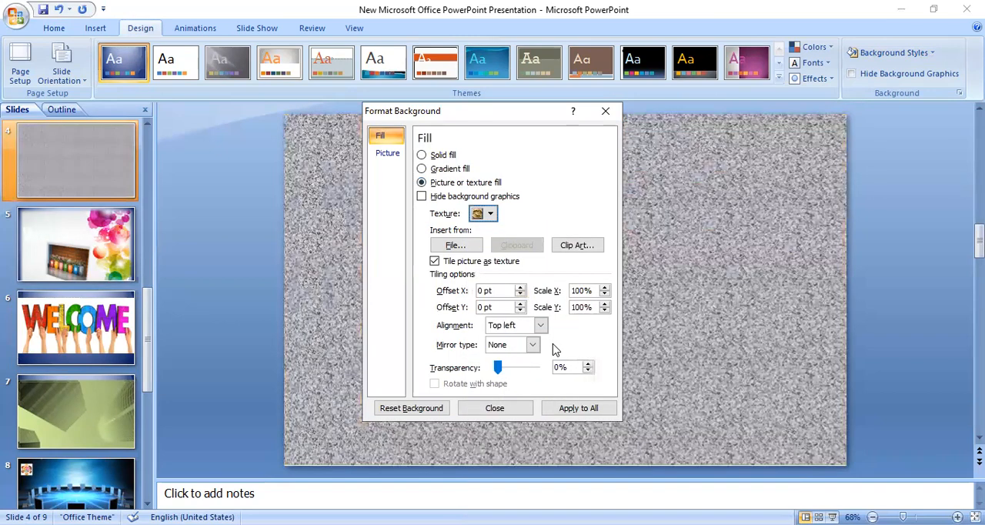
left_click(491, 215)
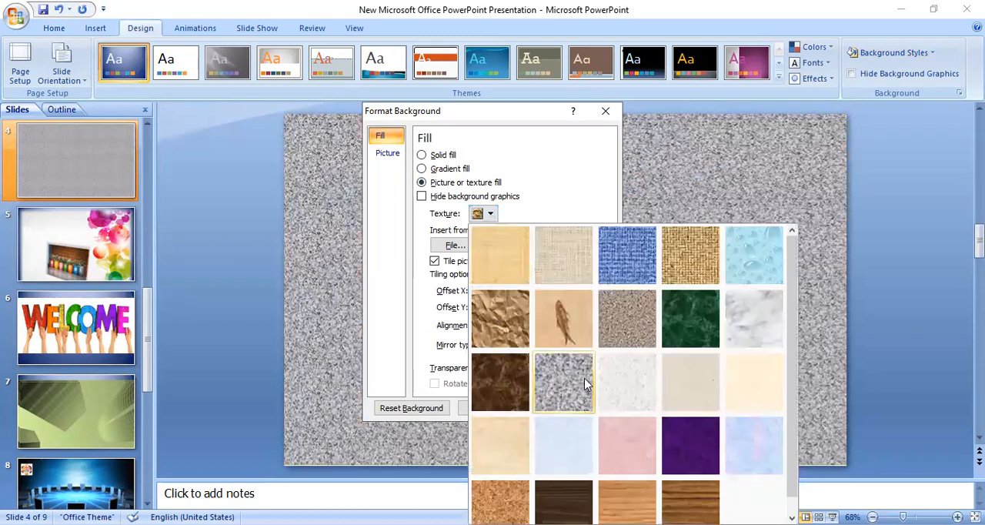
left_click(627, 382)
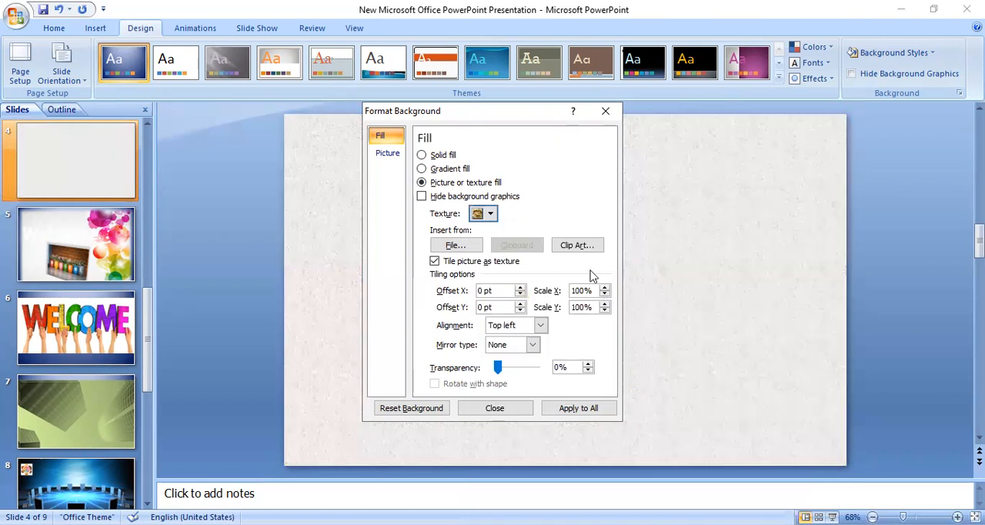
Step: Change the background texture to crumpled brown paper and apply it to all slides
left_click(490, 215)
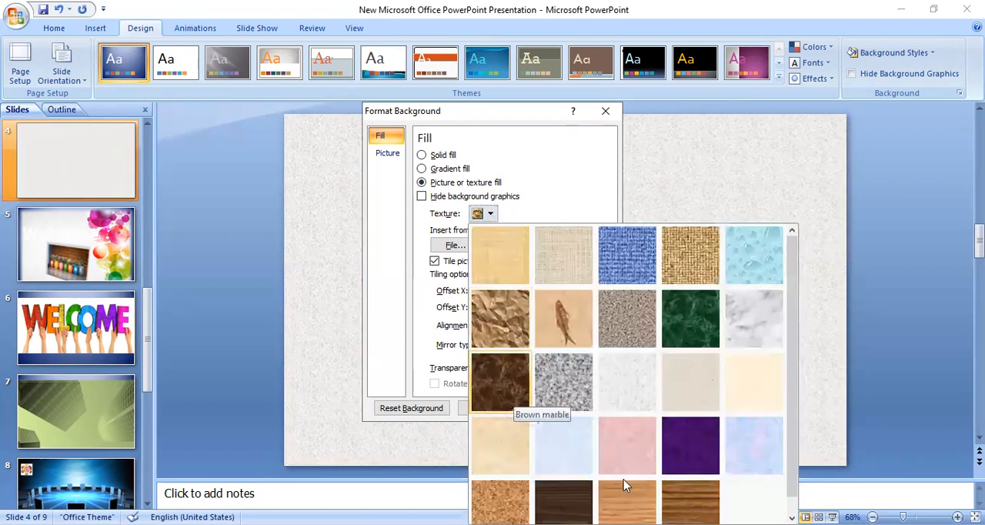
left_click(501, 321)
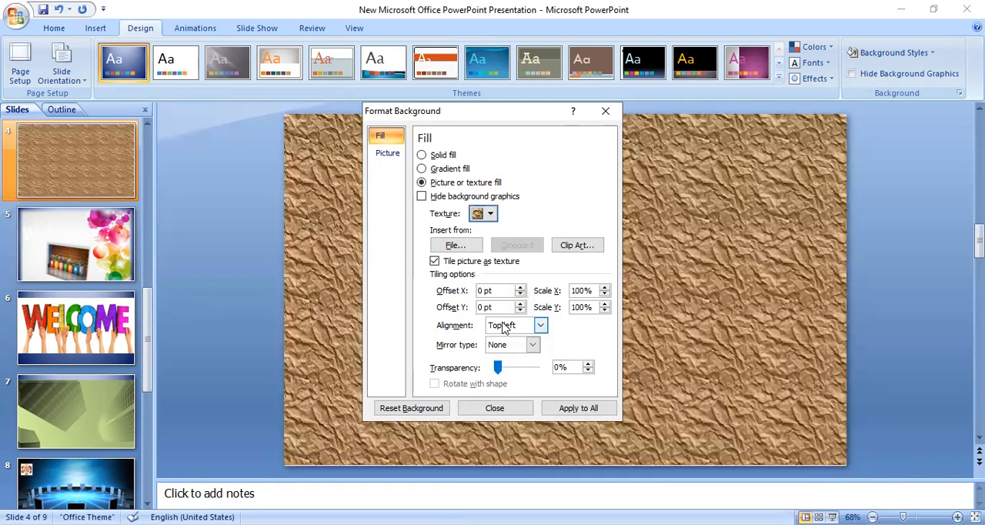
left_click(566, 413)
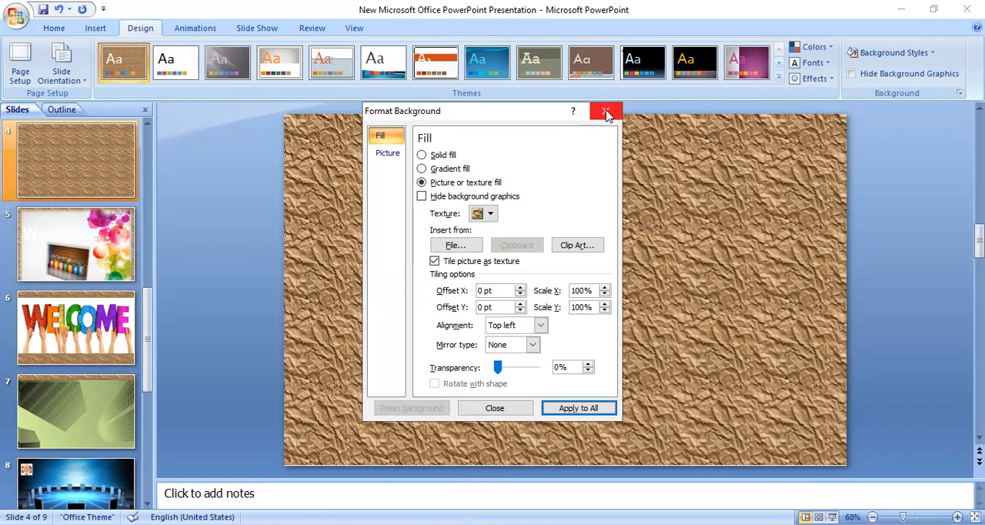
left_click(492, 406)
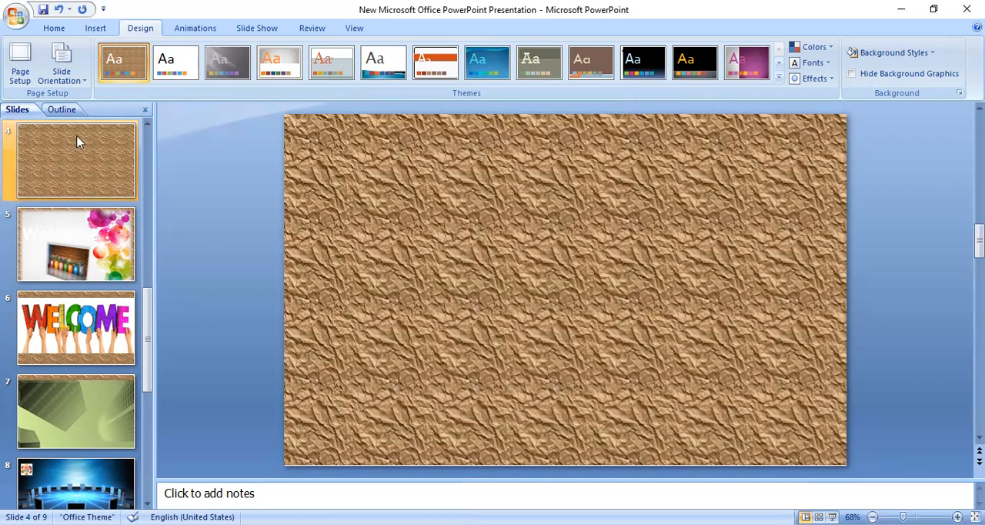
left_click(95, 28)
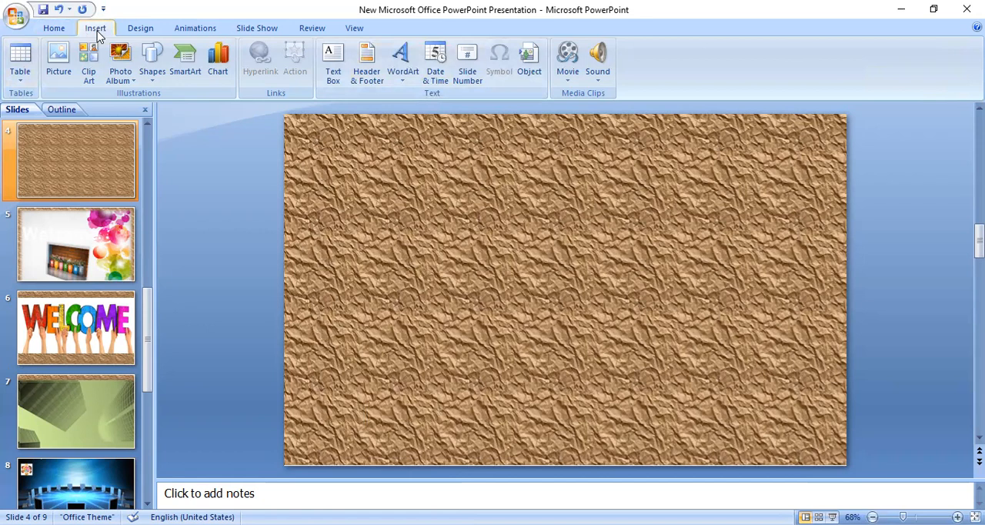
left_click(571, 85)
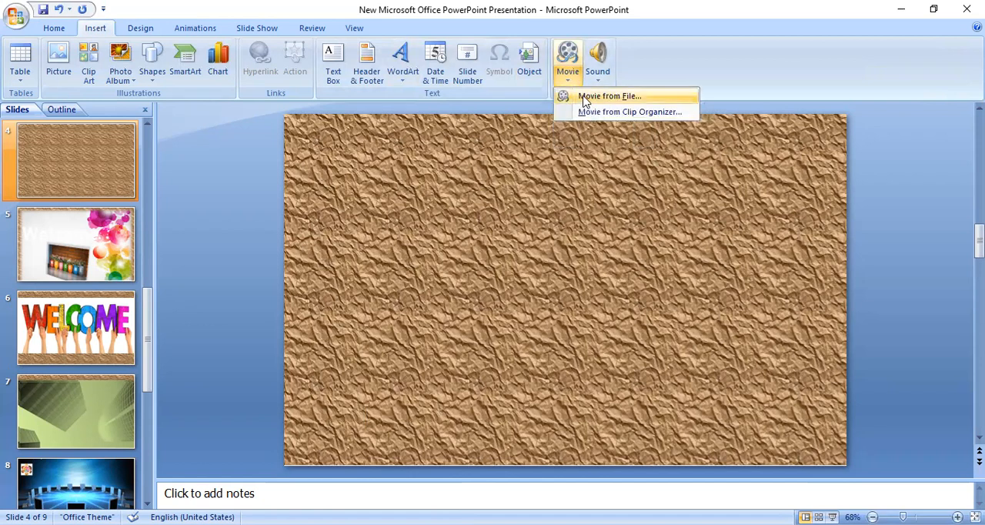
left_click(586, 97)
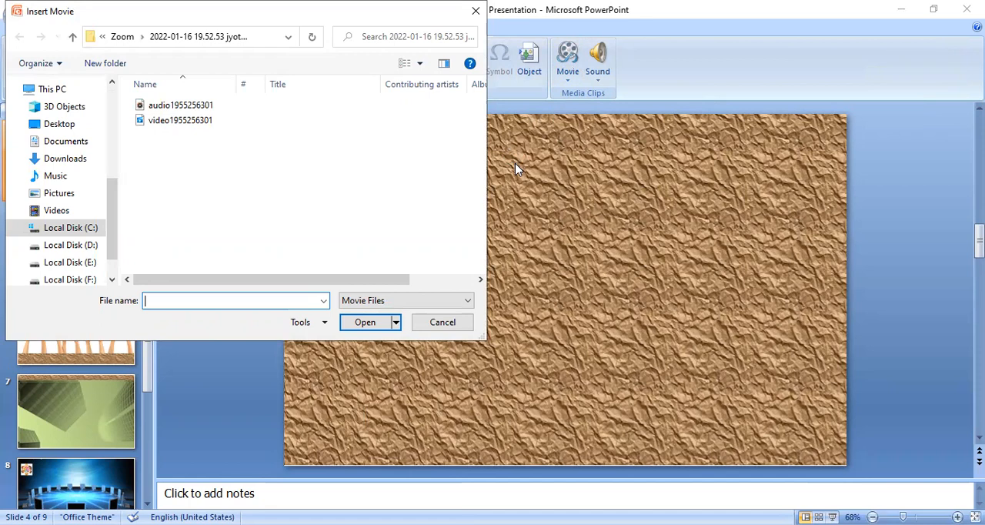
left_click(166, 125)
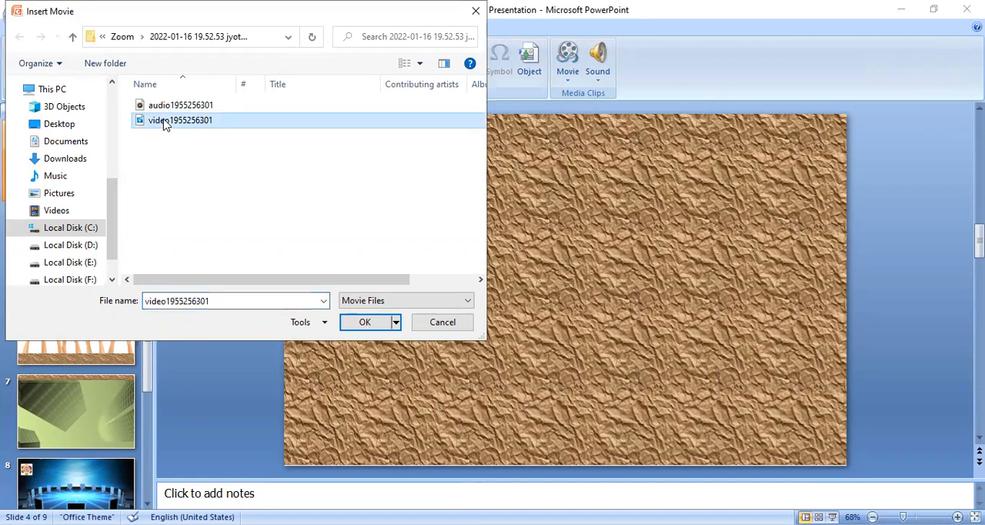
left_click(365, 323)
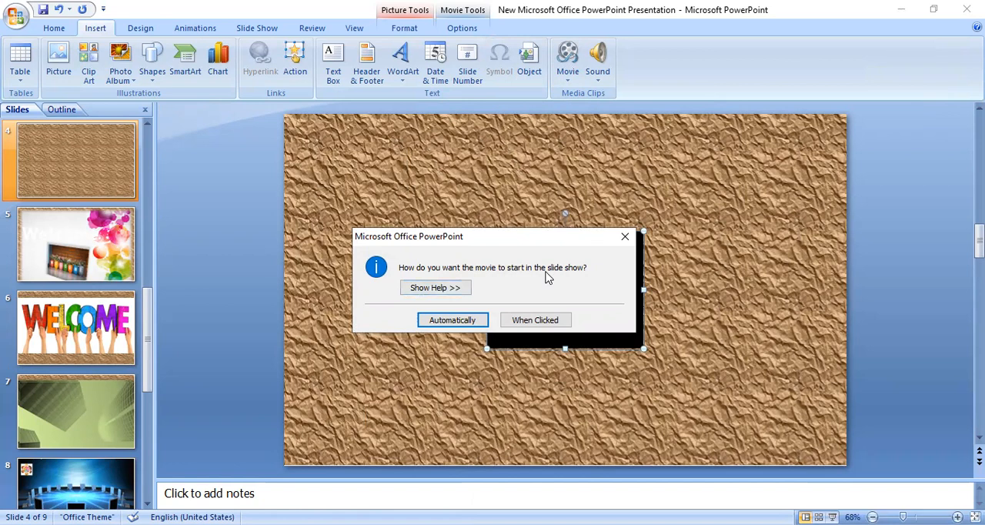
left_click(451, 320)
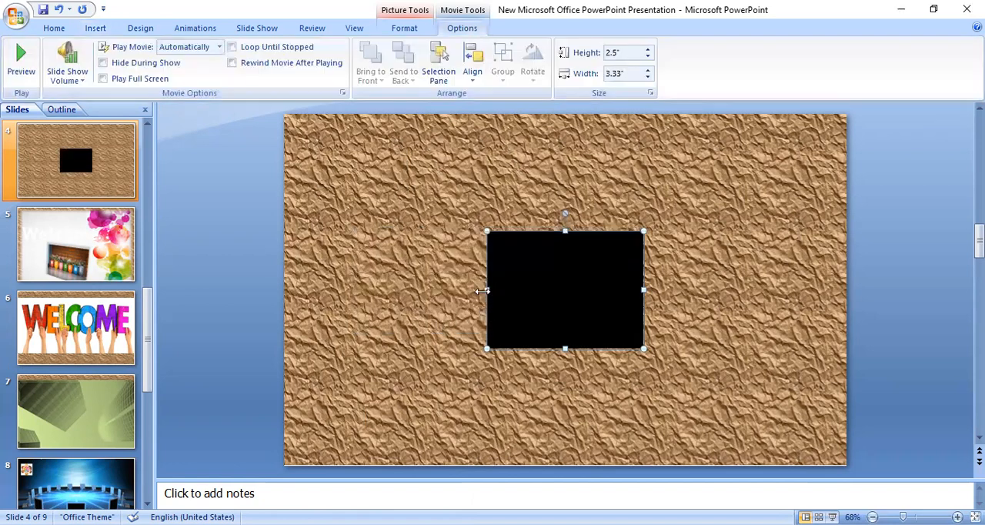
Step: Enlarge the movie to 10" wide and 5.75" high so it covers most of slide 4
left_click_drag(482, 290, 408, 290)
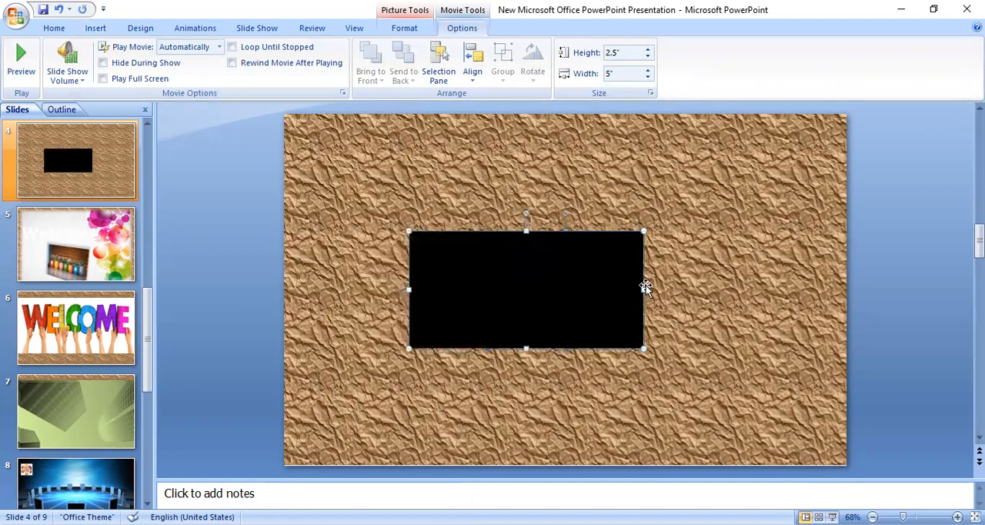
left_click_drag(644, 287, 764, 292)
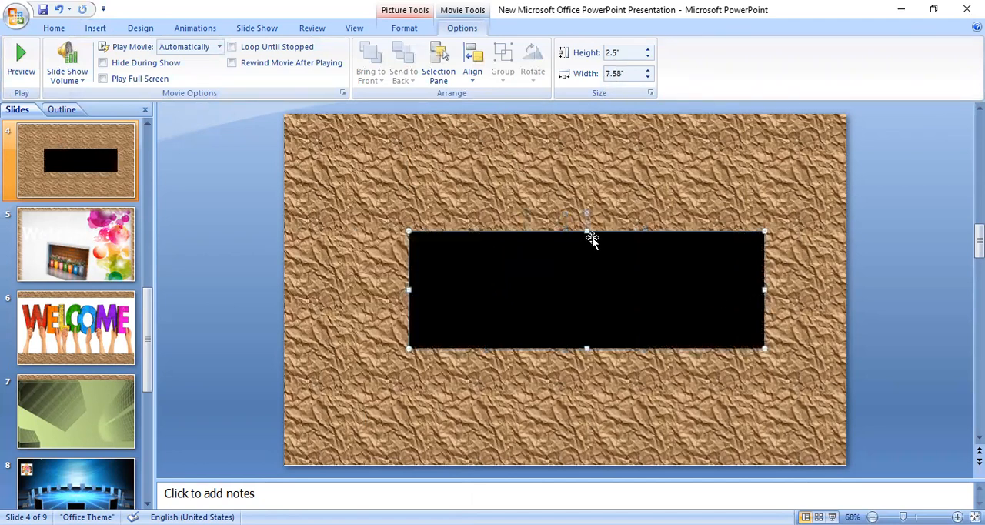
left_click_drag(586, 229, 586, 176)
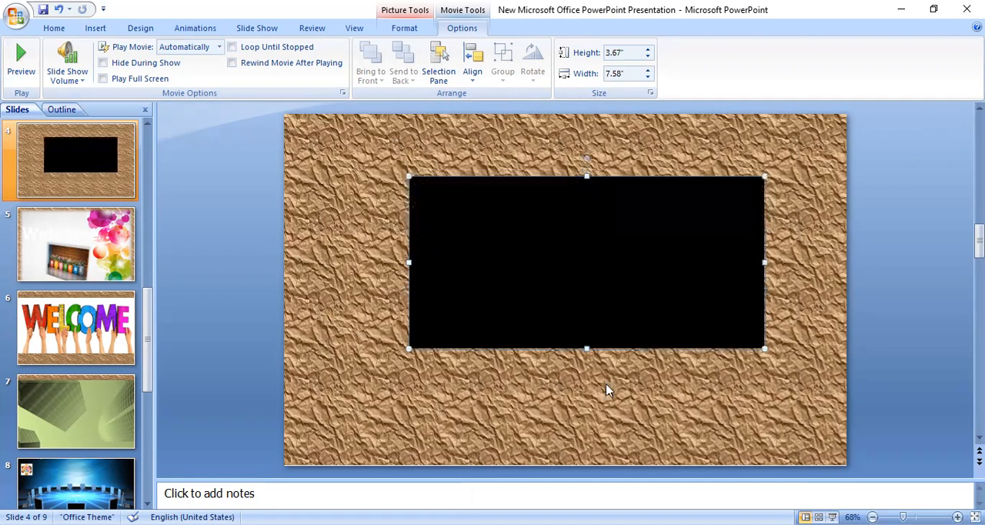
left_click_drag(586, 350, 588, 419)
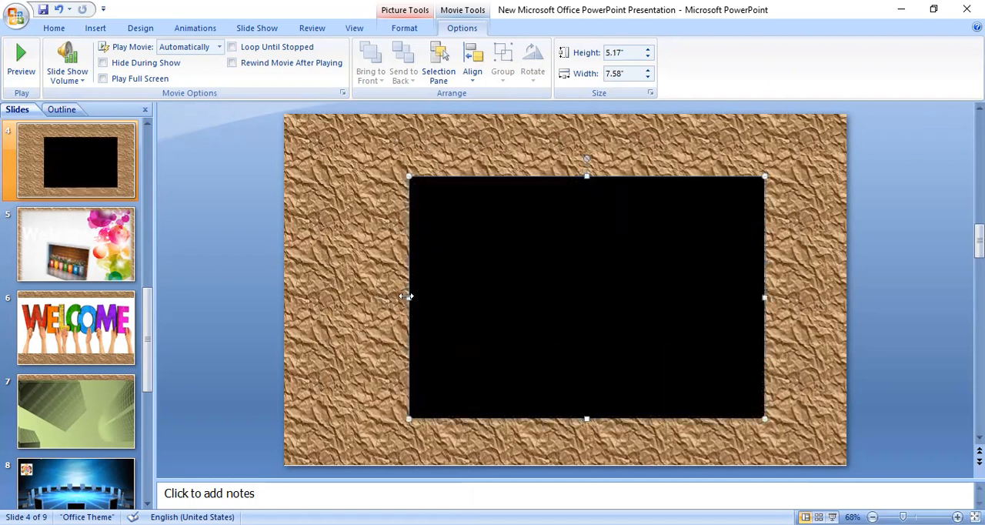
left_click_drag(406, 295, 332, 282)
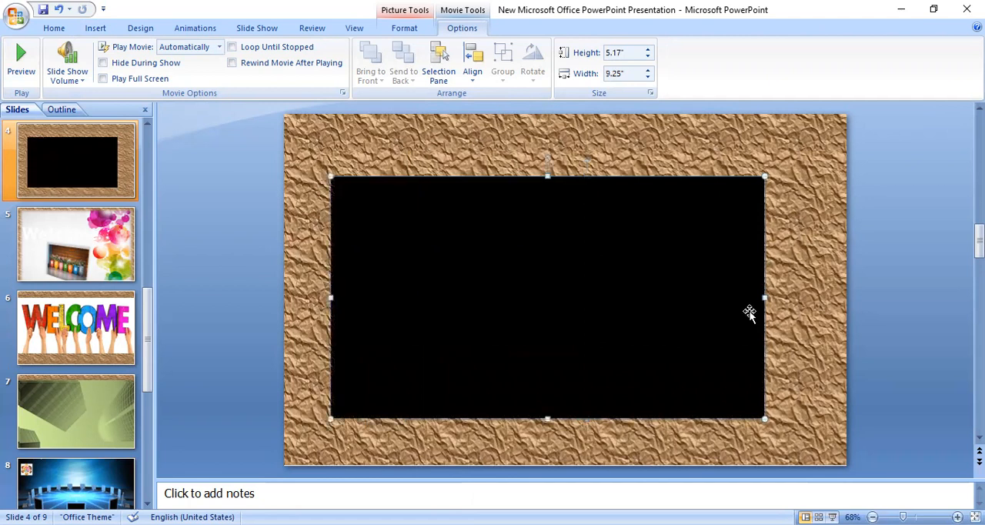
left_click_drag(763, 295, 798, 305)
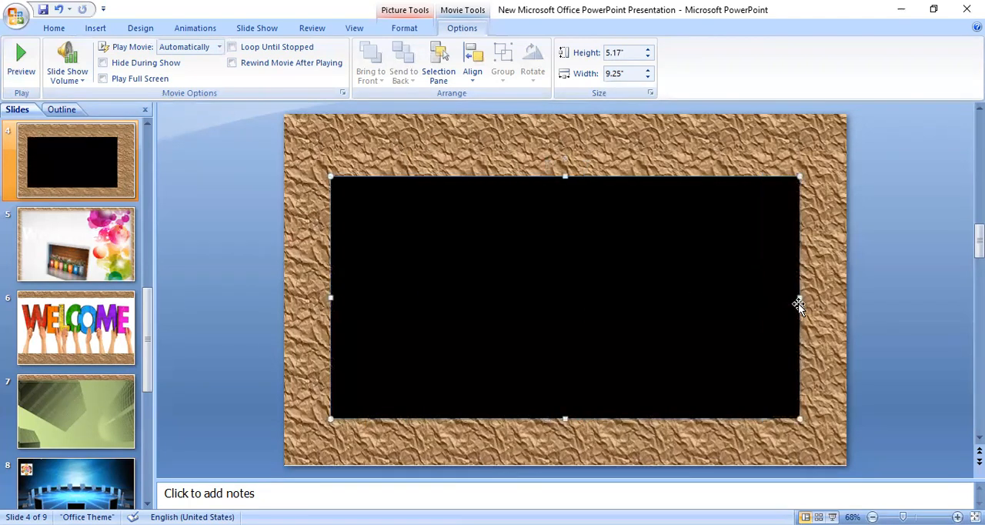
left_click_drag(567, 172, 562, 149)
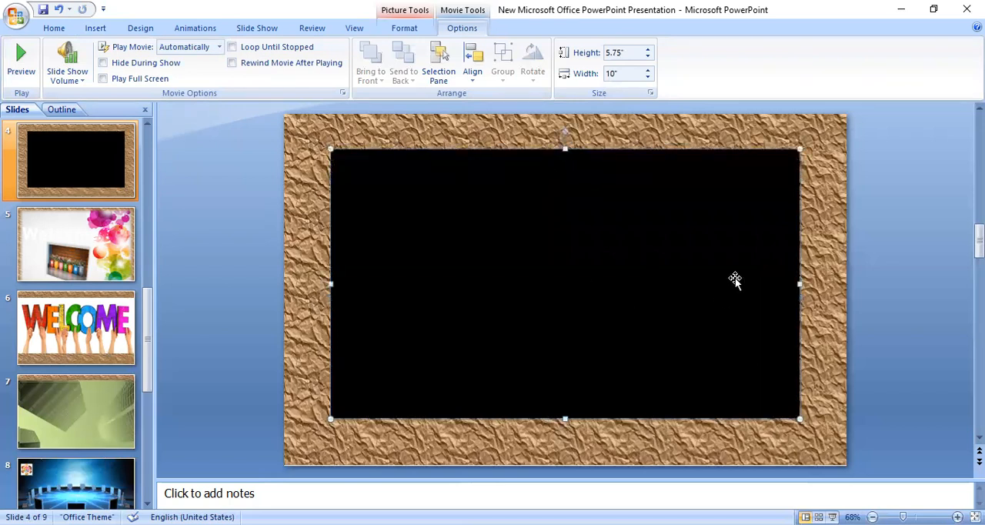
left_click(821, 246)
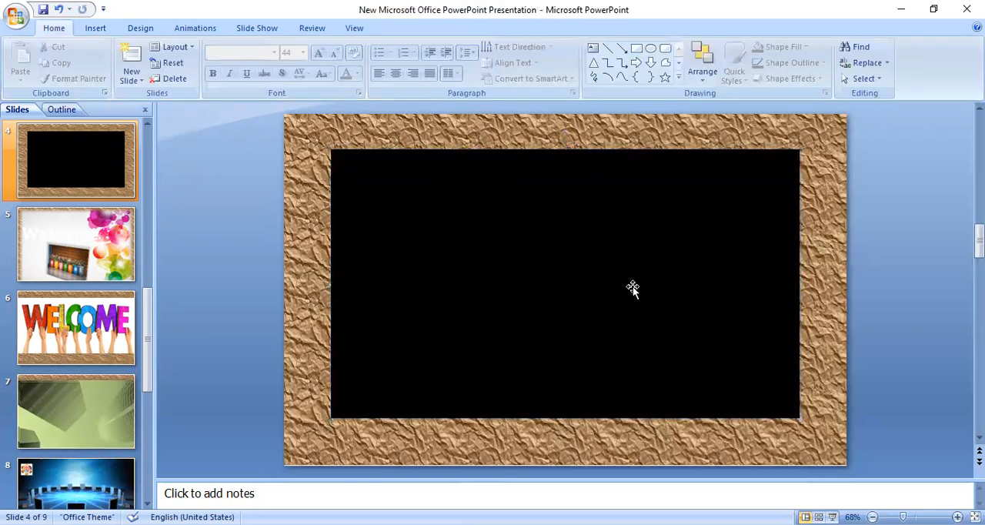
Step: Play the inserted movie directly on slide 4 to preview it
left_click(632, 286)
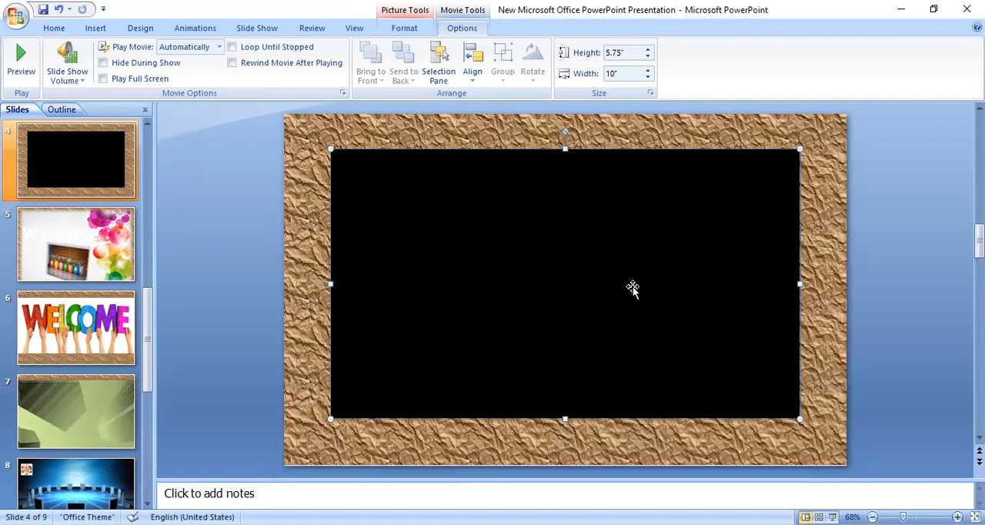
double_click(632, 287)
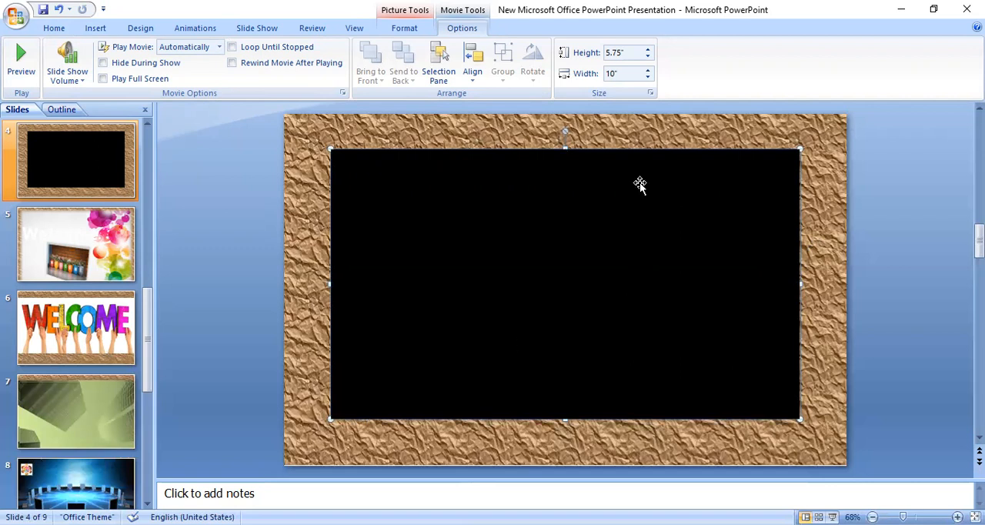
double_click(604, 245)
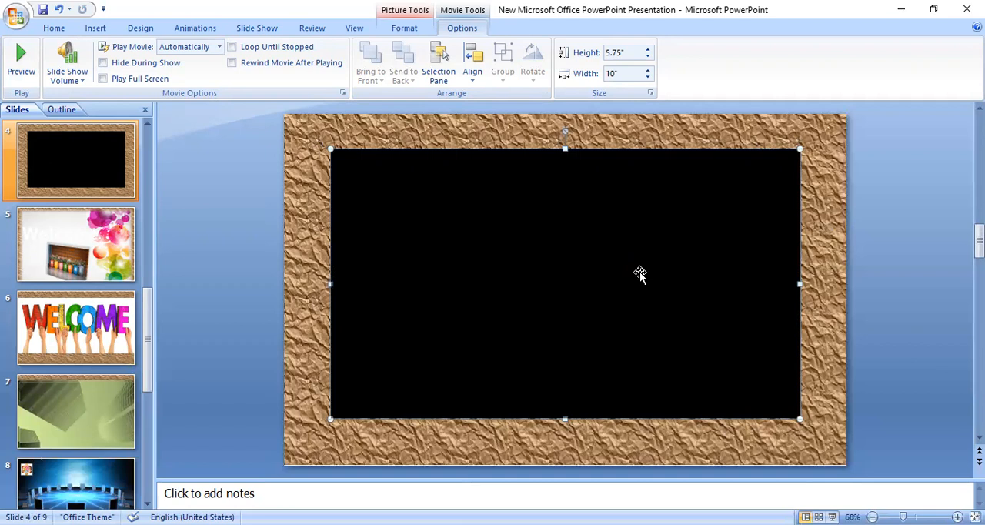
Step: Shrink the movie to a small rectangle and place it beside the slide's right edge at mid-height
left_click_drag(800, 148, 640, 273)
left_click_drag(496, 299, 687, 212)
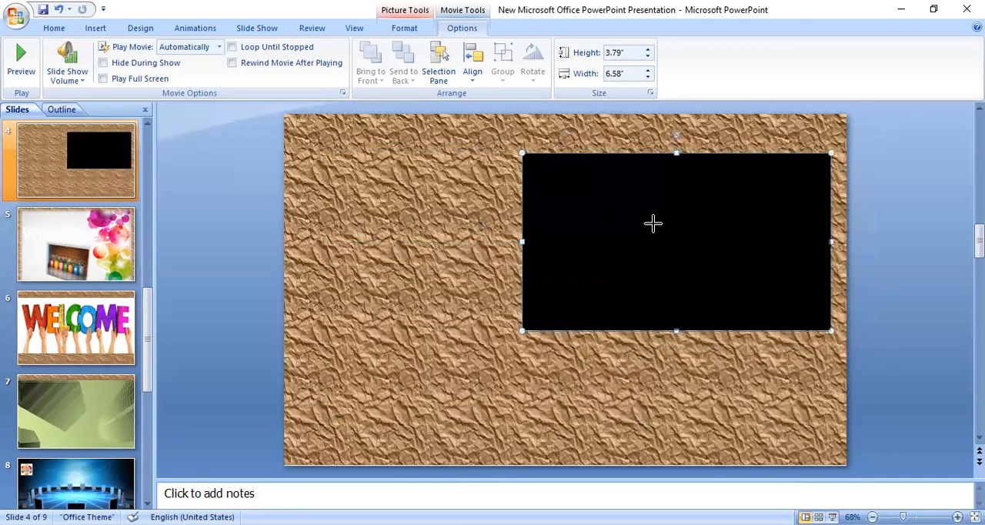
left_click_drag(522, 153, 646, 224)
left_click(530, 210)
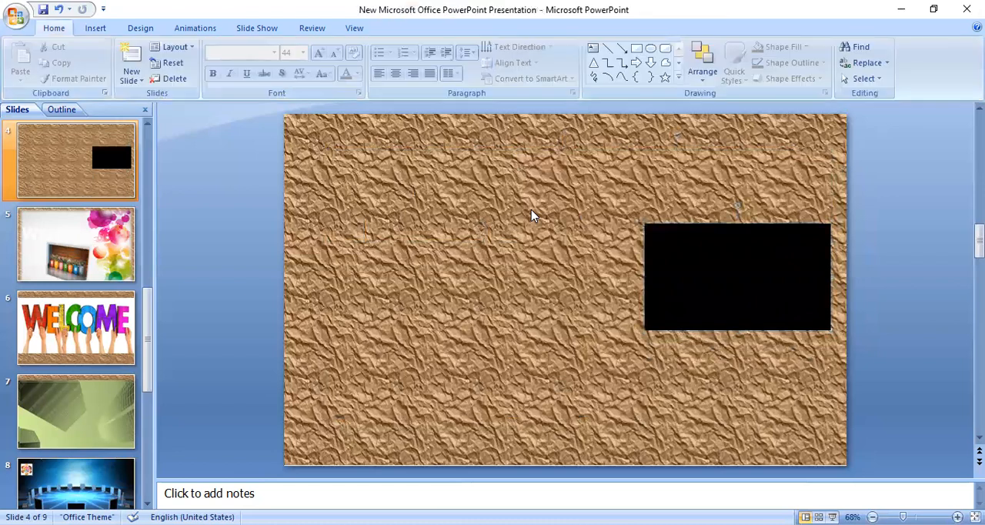